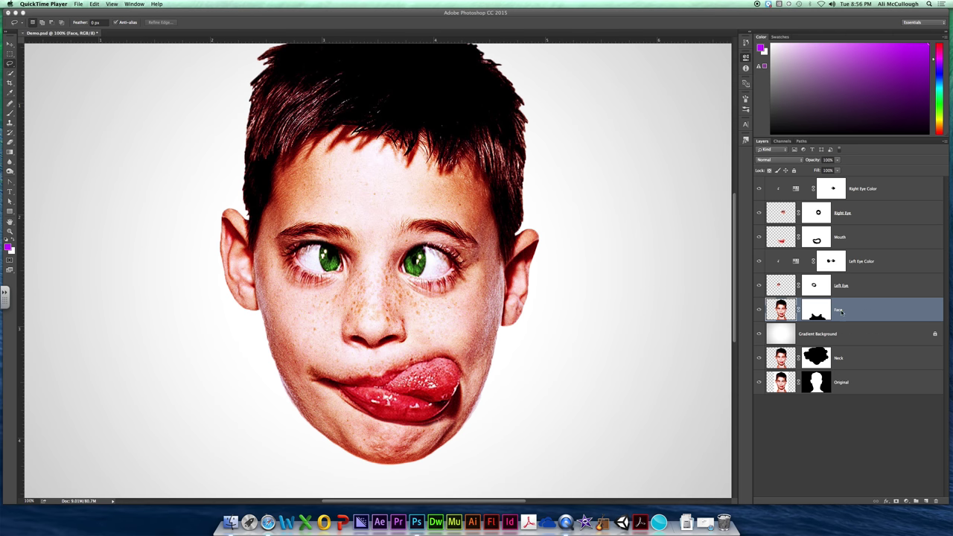
# Step: Select the Face layer of Demo.psd to resume editing the face composite
pyautogui.click(778, 310)
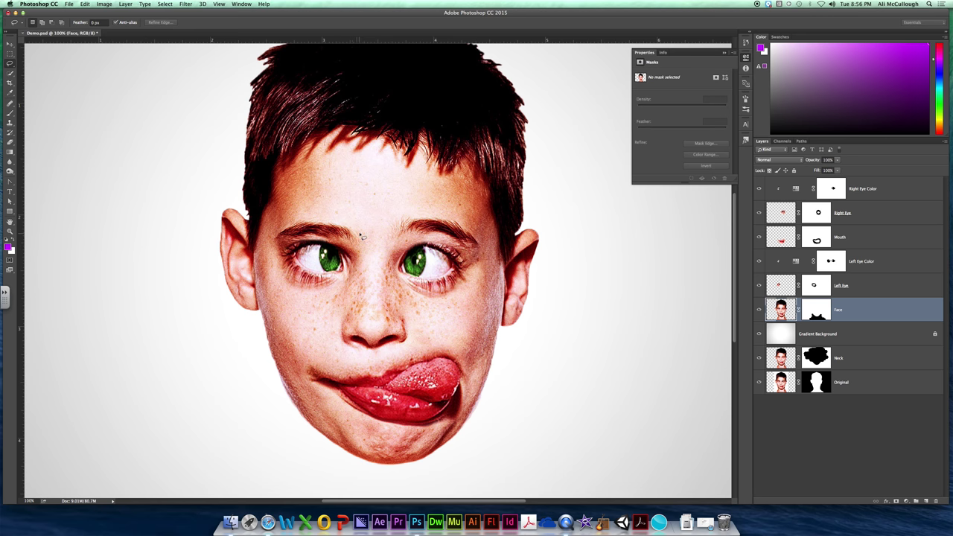
# Step: Lasso a closed outline around the nose, from between the eyebrows to above the lips
pyautogui.moveTo(361, 235)
pyautogui.mouseDown()
pyautogui.moveTo(324, 319)
pyautogui.moveTo(325, 340)
pyautogui.moveTo(353, 361)
pyautogui.moveTo(405, 362)
pyautogui.moveTo(423, 348)
pyautogui.moveTo(425, 322)
pyautogui.moveTo(387, 228)
pyautogui.moveTo(353, 234)
pyautogui.mouseUp()
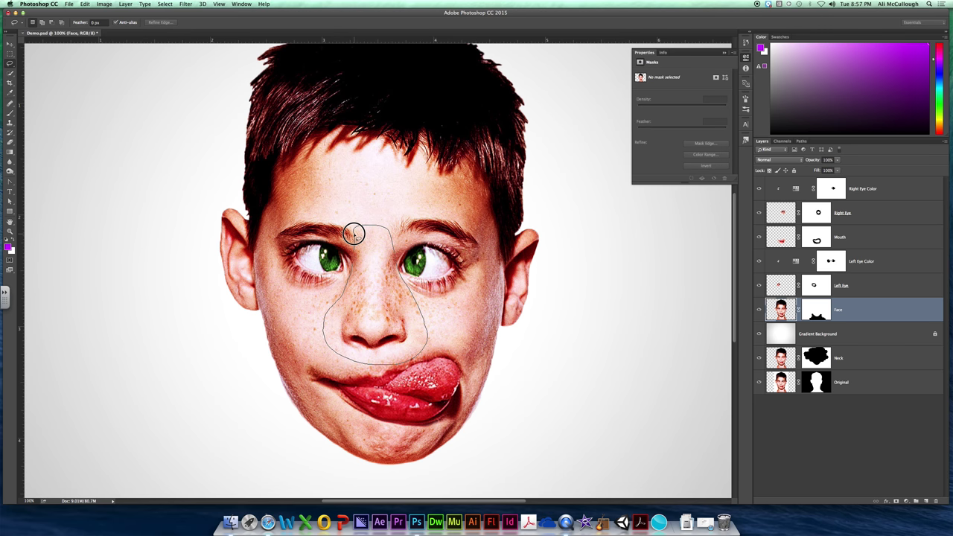
pyautogui.moveTo(353, 233); pyautogui.dragTo(353, 236)
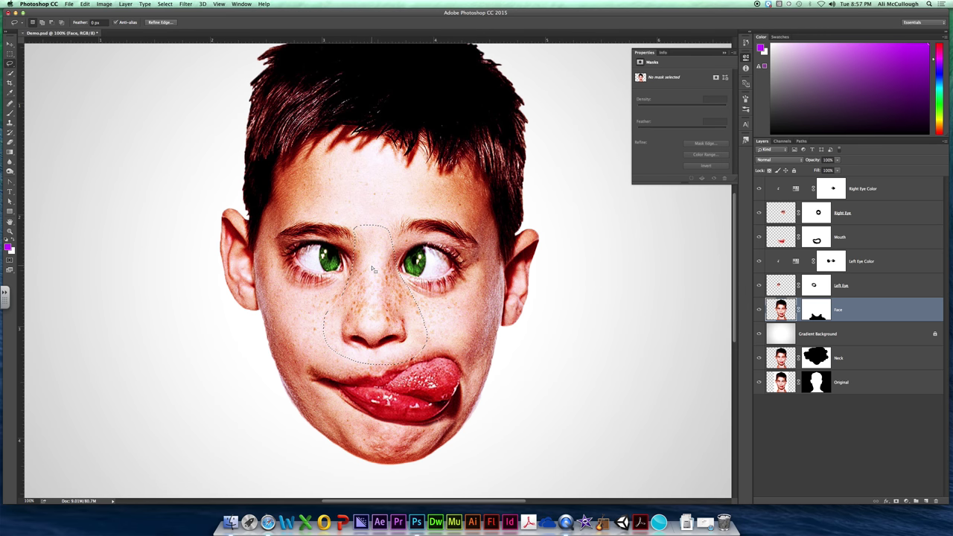
# Step: Copy the nose onto Layer 1, hide the Face layer, and set up a size-50 black brush
pyautogui.press('super+j')
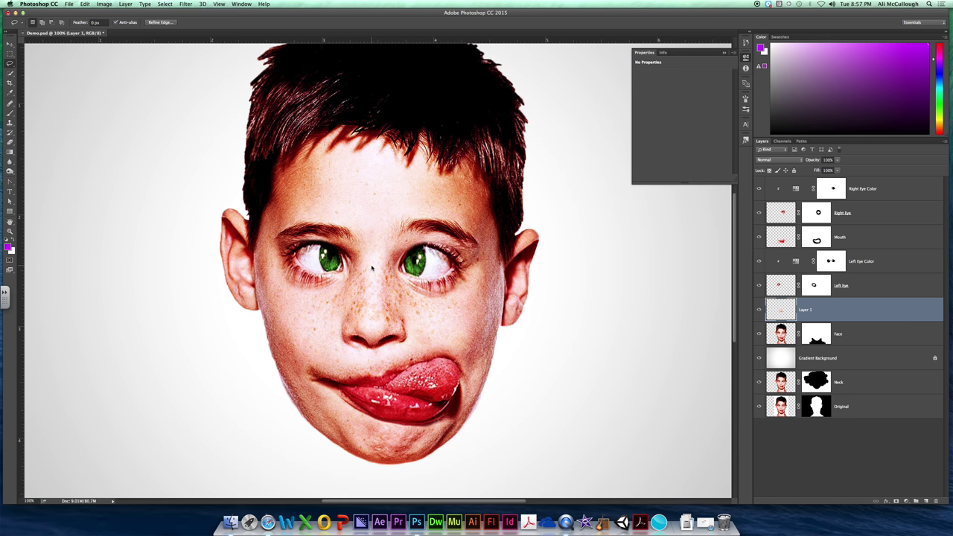
pyautogui.click(758, 334)
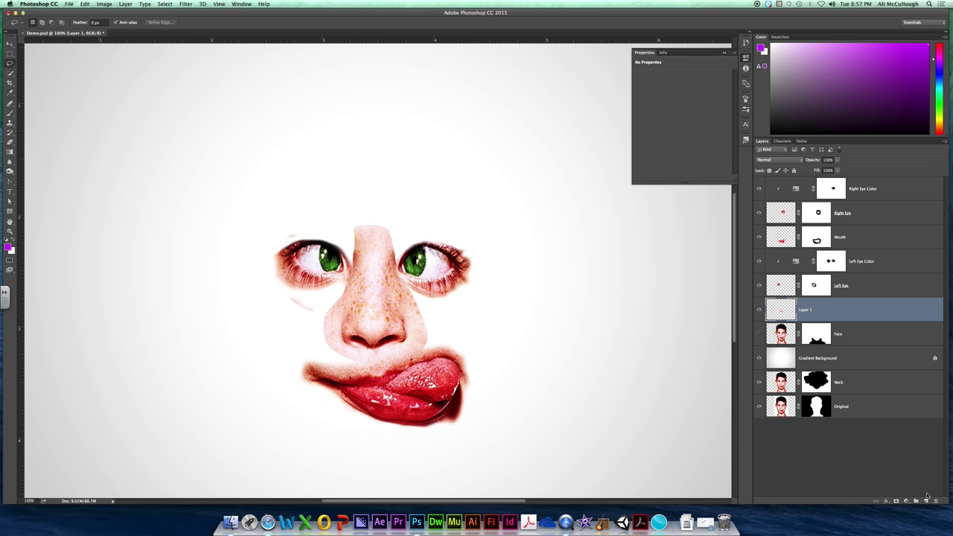
pyautogui.click(816, 285)
pyautogui.press('d')
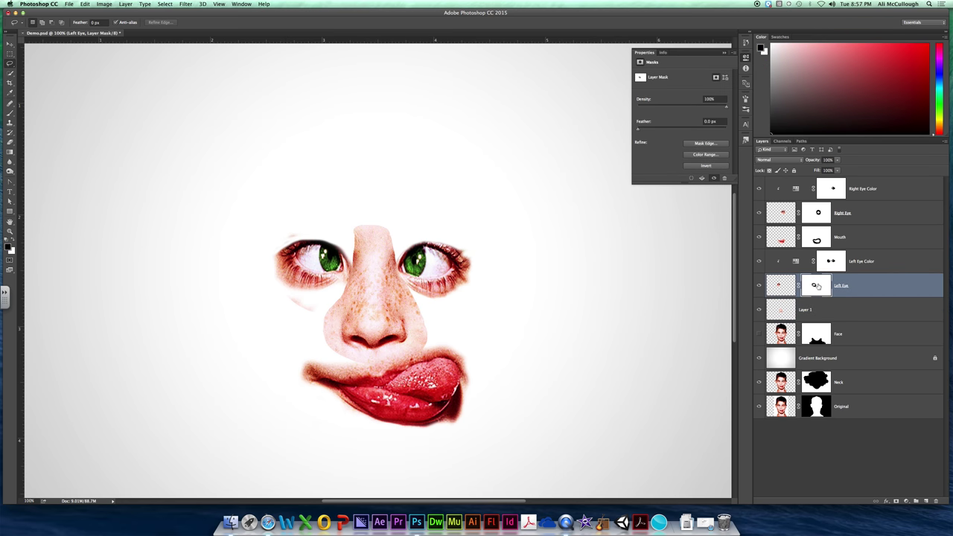
pyautogui.press('b')
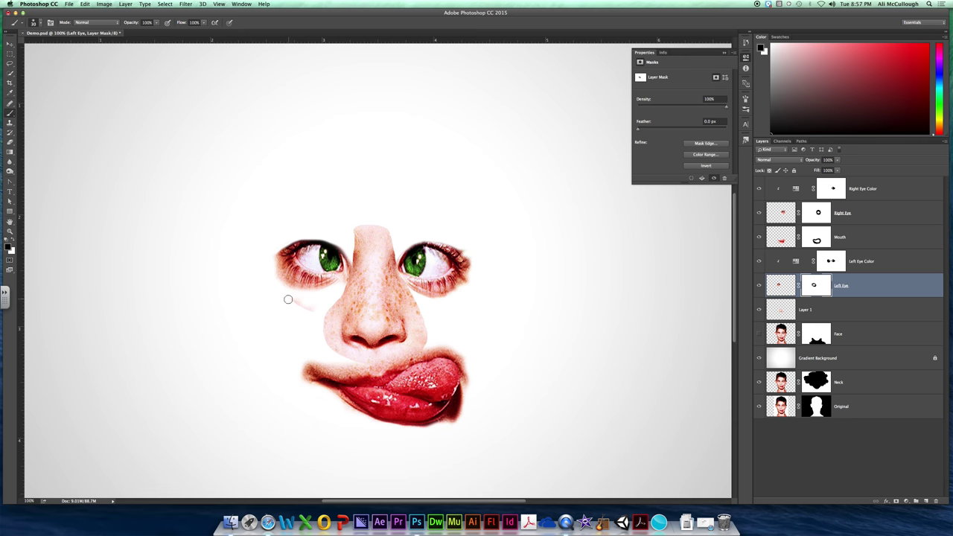
pyautogui.press(']')
pyautogui.press(']')
pyautogui.press(']')
pyautogui.press(']')
pyautogui.click(800, 313)
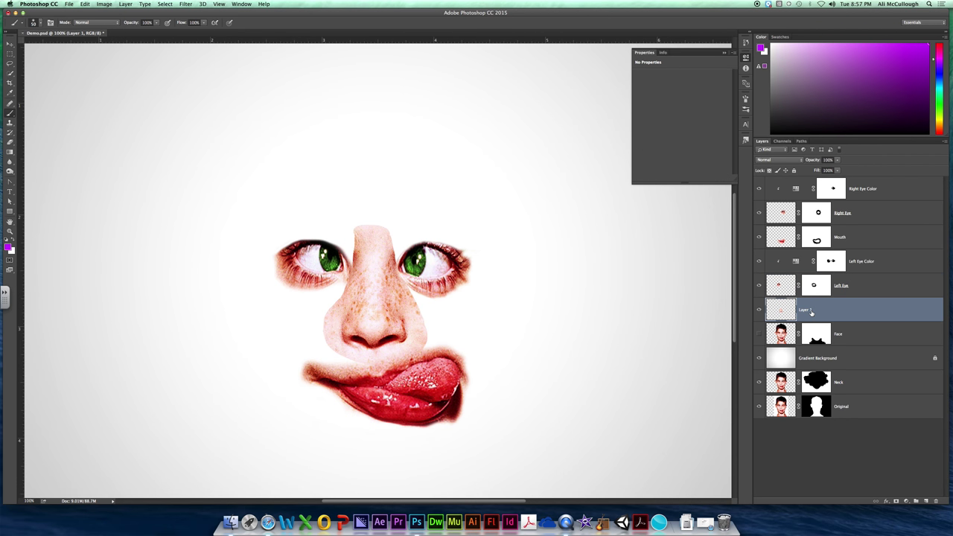
# Step: Rename Layer 1 to 'Nose' and turn the Face layer's visibility back on
pyautogui.doubleClick(805, 310)
pyautogui.write('Nose')
pyautogui.press('Return')
pyautogui.click(759, 334)
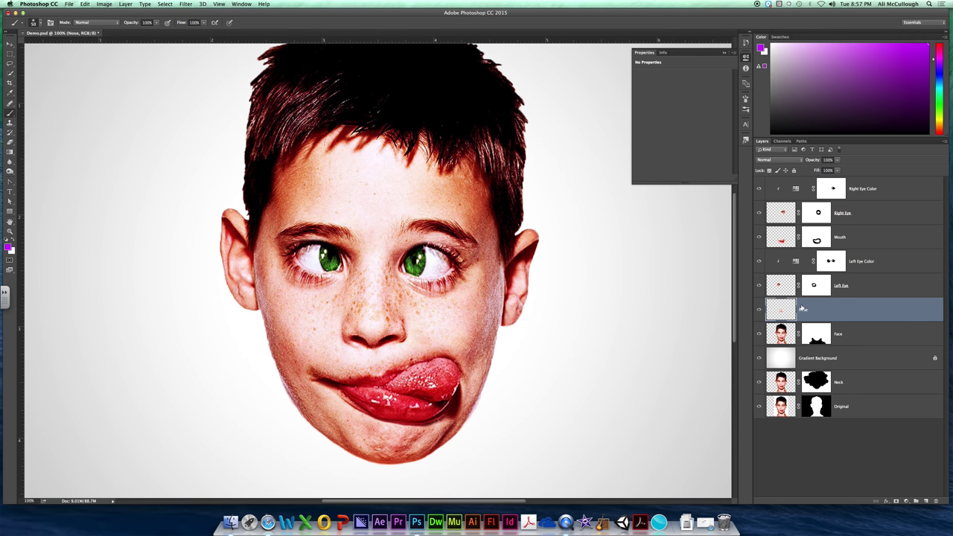
# Step: Start an Edit > Transform > Warp on the Nose layer, with the grid framing the nose
pyautogui.click(87, 5)
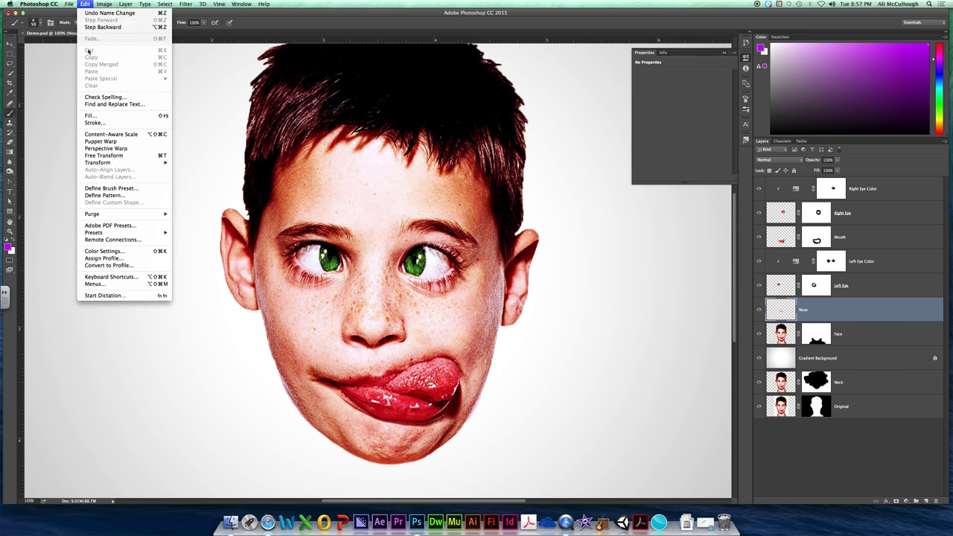
pyautogui.moveTo(110, 164)
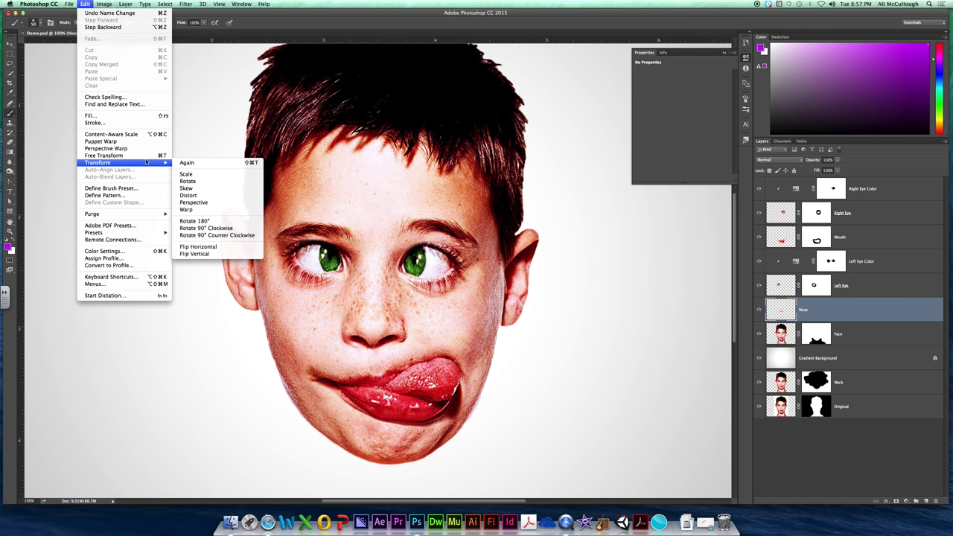
pyautogui.click(188, 211)
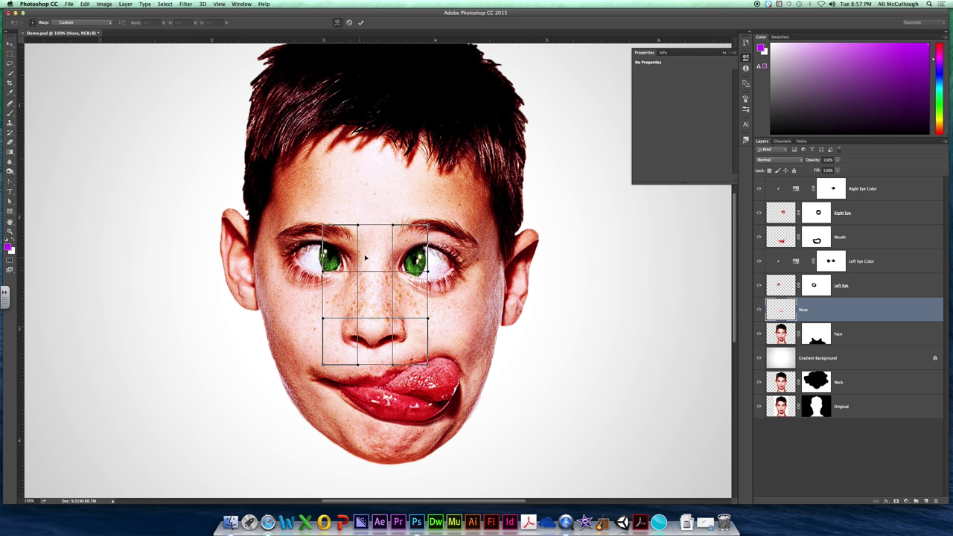
pyautogui.scroll(3, 373, 282)
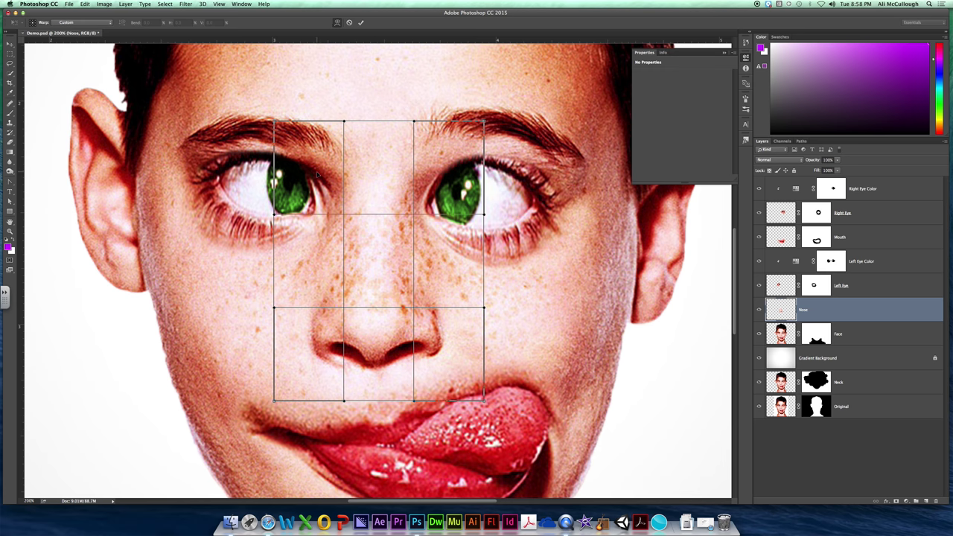
# Step: Bend the upper part of the warp grid inward over the nose bridge
pyautogui.moveTo(319, 174); pyautogui.dragTo(320, 181)
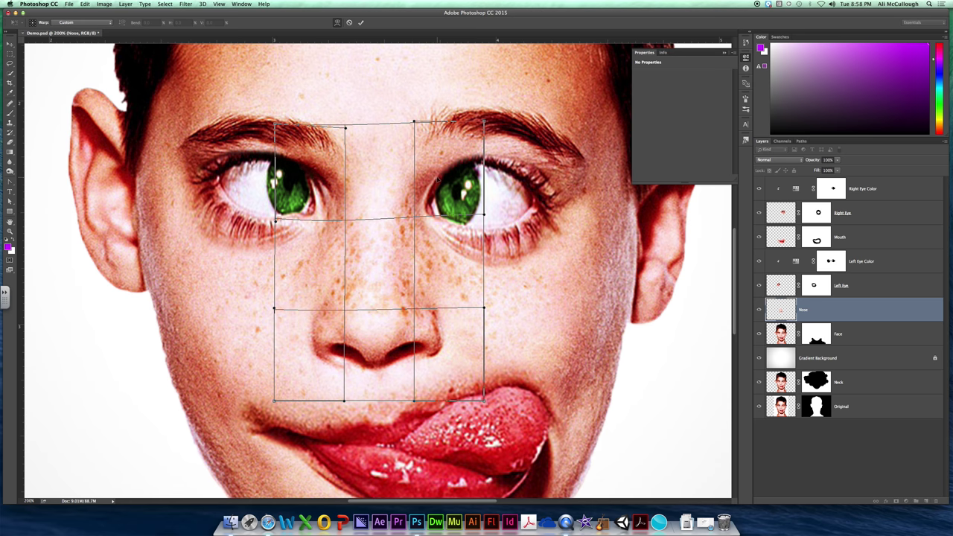
pyautogui.moveTo(438, 178); pyautogui.dragTo(429, 178)
pyautogui.moveTo(341, 178); pyautogui.dragTo(396, 187)
# Step: Widen the lower nose by bowing both lower sides of the warp outward
pyautogui.moveTo(344, 337); pyautogui.dragTo(314, 345)
pyautogui.moveTo(413, 336); pyautogui.dragTo(444, 341)
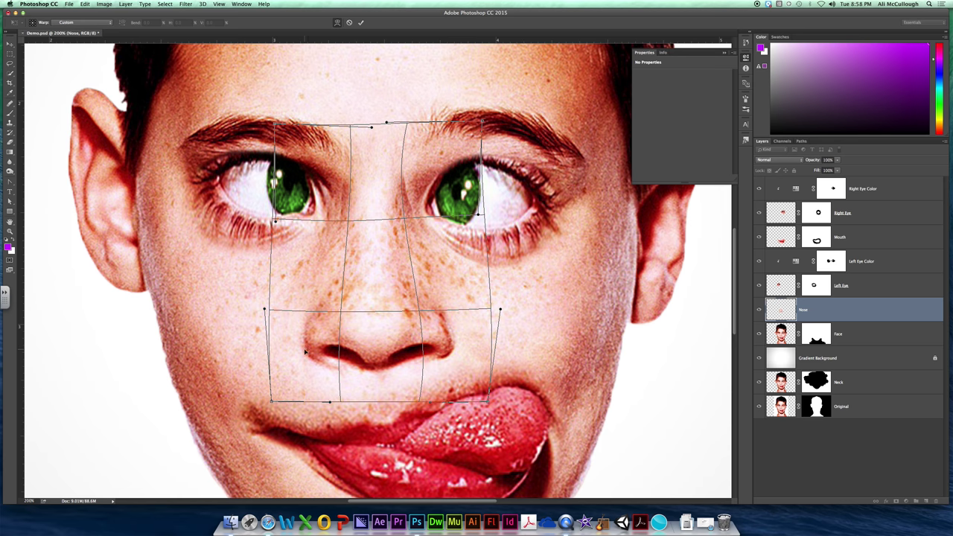
pyautogui.moveTo(296, 349); pyautogui.dragTo(283, 349)
pyautogui.moveTo(443, 339); pyautogui.dragTo(453, 339)
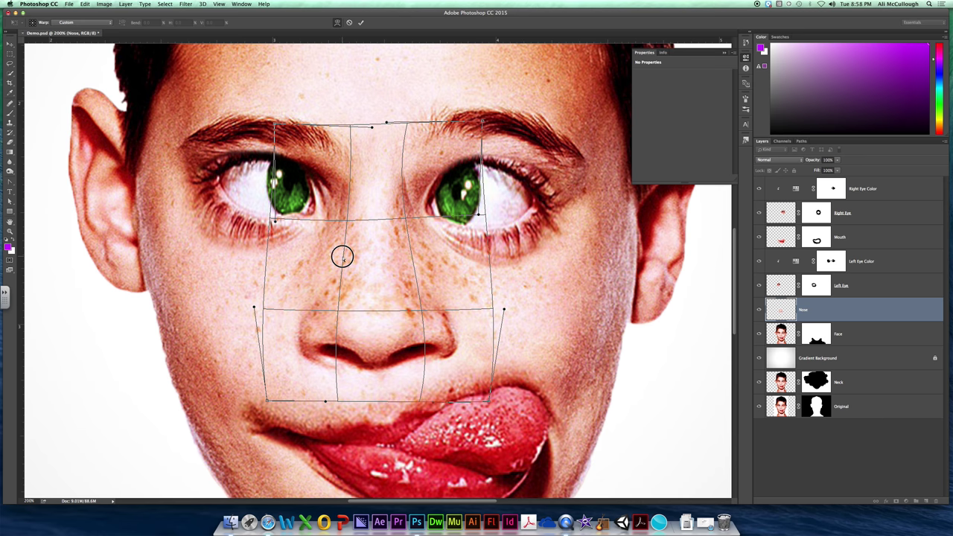
# Step: Broaden the middle of the nose, bowing its left and right sides further outward
pyautogui.moveTo(340, 255); pyautogui.dragTo(346, 256)
pyautogui.moveTo(410, 254); pyautogui.dragTo(409, 253)
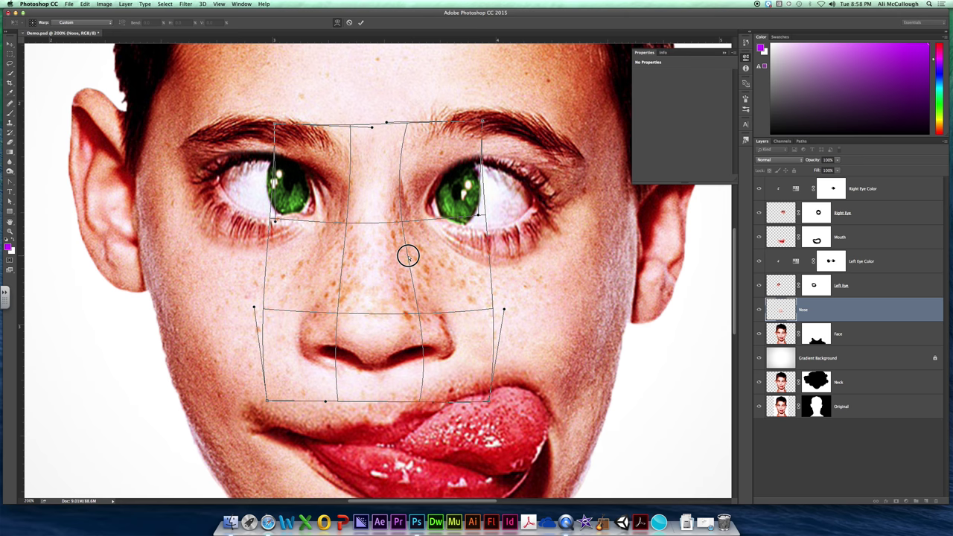
pyautogui.moveTo(343, 308); pyautogui.dragTo(304, 308)
pyautogui.moveTo(449, 325); pyautogui.dragTo(456, 314)
pyautogui.moveTo(303, 307); pyautogui.dragTo(295, 304)
pyautogui.moveTo(517, 306); pyautogui.dragTo(524, 306)
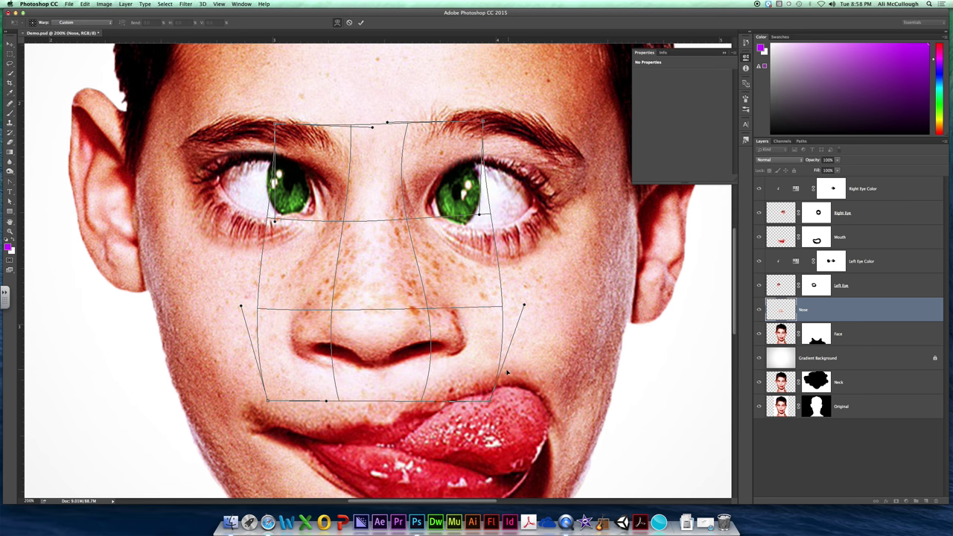
pyautogui.moveTo(524, 306); pyautogui.dragTo(541, 309)
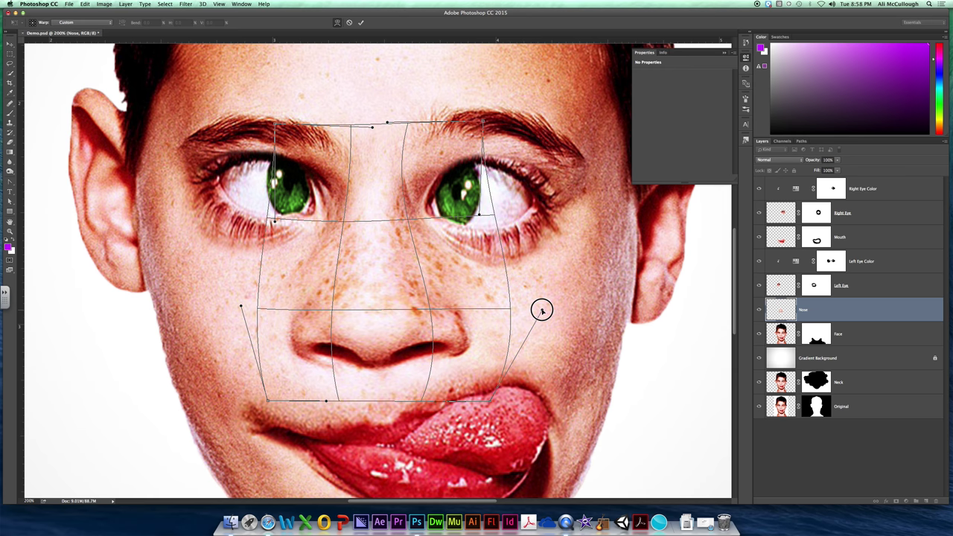
pyautogui.moveTo(241, 307); pyautogui.dragTo(218, 314)
# Step: Bulge the warp's top upward, pull the lip area down, lift the nose, and commit the warp
pyautogui.moveTo(372, 126)
pyautogui.mouseDown()
pyautogui.moveTo(390, 134)
pyautogui.moveTo(385, 89)
pyautogui.moveTo(378, 129)
pyautogui.mouseUp()
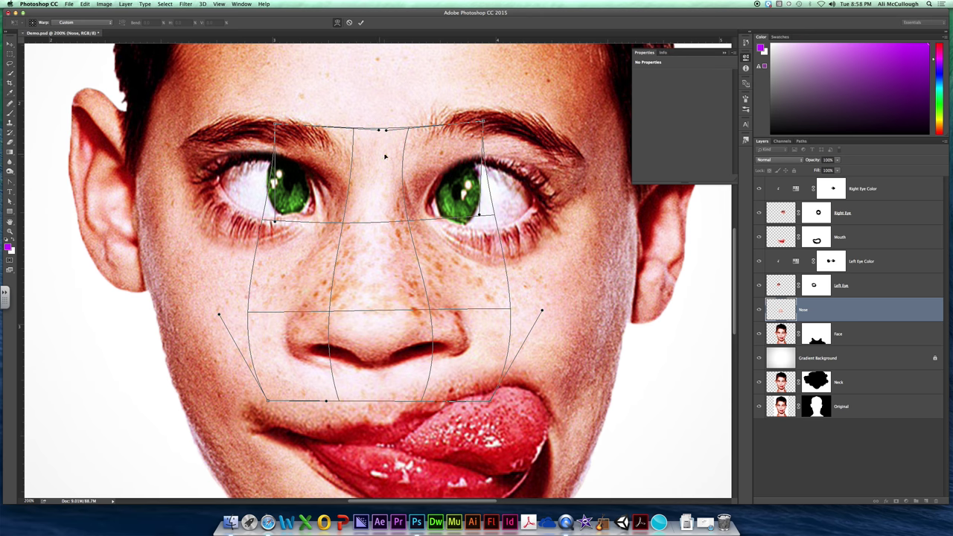
pyautogui.moveTo(325, 402); pyautogui.dragTo(326, 417)
pyautogui.moveTo(436, 402); pyautogui.dragTo(440, 422)
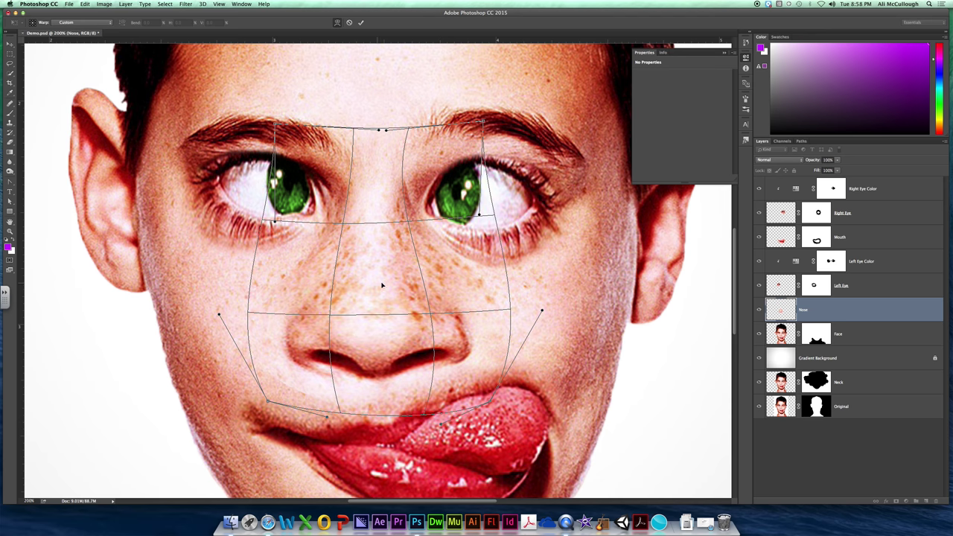
pyautogui.moveTo(373, 343)
pyautogui.mouseDown()
pyautogui.moveTo(378, 283)
pyautogui.moveTo(384, 361)
pyautogui.moveTo(334, 335)
pyautogui.moveTo(342, 294)
pyautogui.moveTo(376, 320)
pyautogui.moveTo(395, 362)
pyautogui.moveTo(350, 299)
pyautogui.moveTo(476, 261)
pyautogui.moveTo(312, 262)
pyautogui.moveTo(379, 384)
pyautogui.moveTo(374, 344)
pyautogui.moveTo(375, 353)
pyautogui.mouseUp()
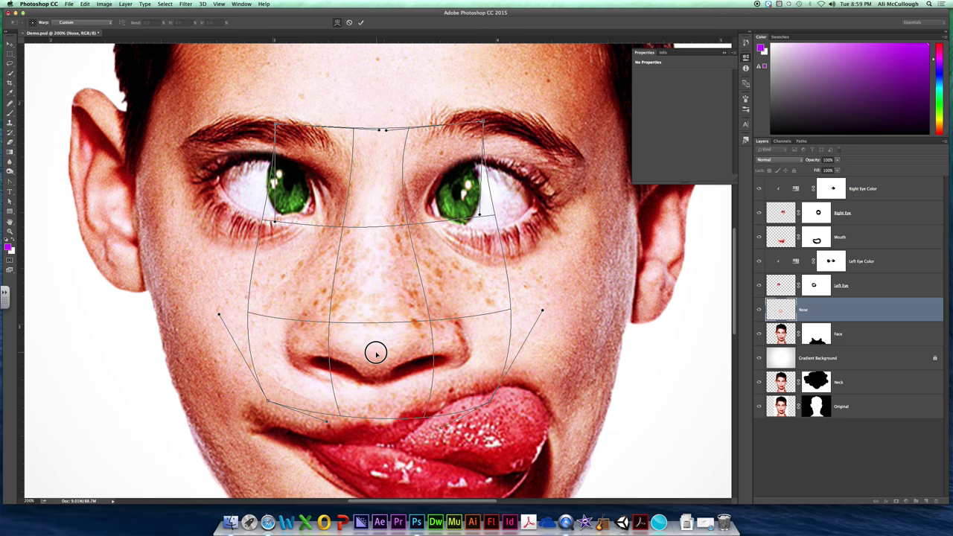
pyautogui.press('Return')
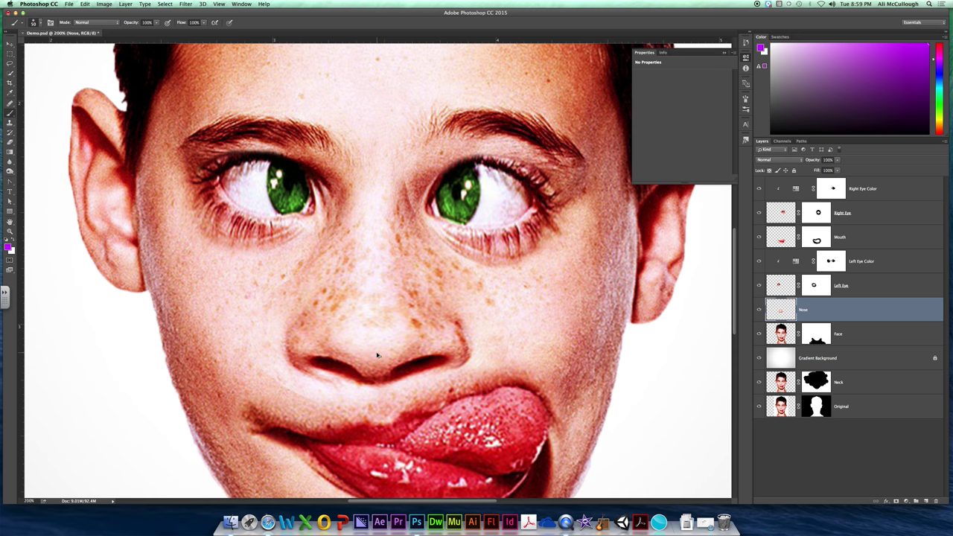
pyautogui.hotkey('ctrl', 'z')
pyautogui.click(84, 4)
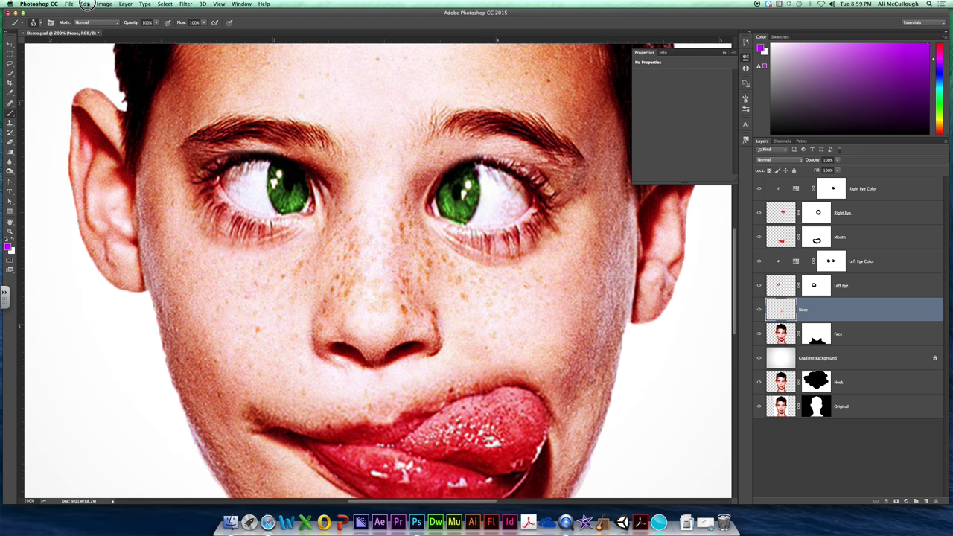
pyautogui.click(103, 23)
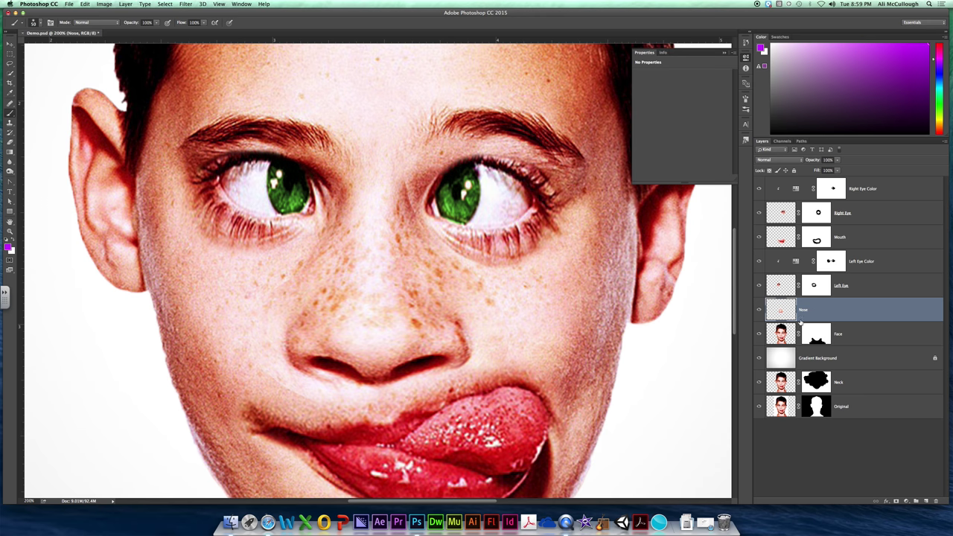
pyautogui.click(896, 501)
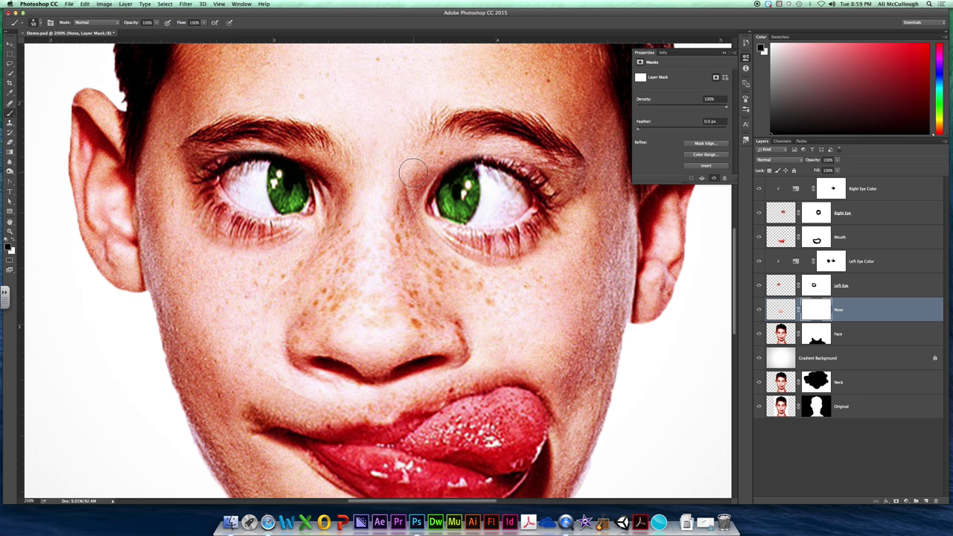
# Step: Paint black on the Nose layer's mask around both inner eye corners to hide the copy's edges
pyautogui.press(']')
pyautogui.press(']')
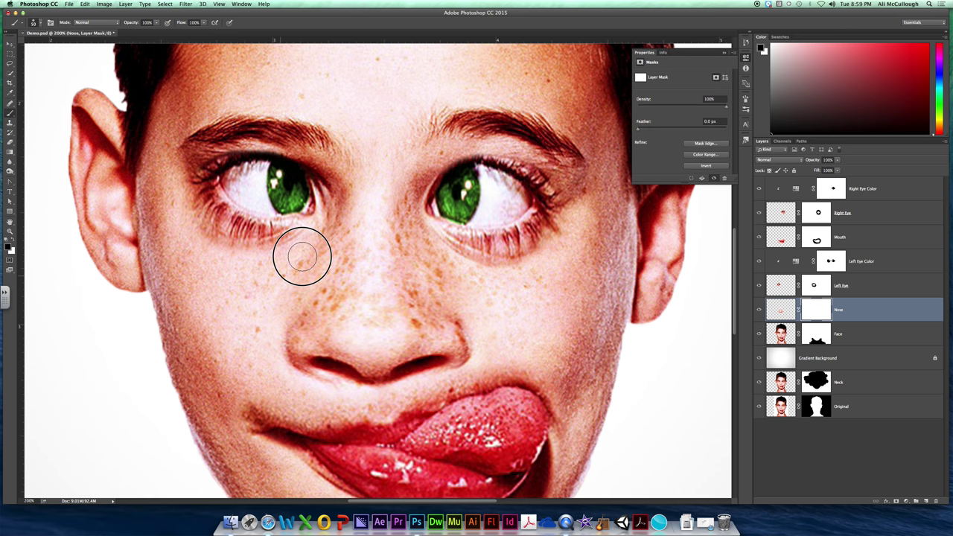
pyautogui.moveTo(320, 223)
pyautogui.mouseDown()
pyautogui.moveTo(325, 234)
pyautogui.moveTo(340, 187)
pyautogui.moveTo(328, 209)
pyautogui.mouseUp()
pyautogui.press('[')
pyautogui.press('[')
pyautogui.press('[')
pyautogui.press(']')
pyautogui.press(']')
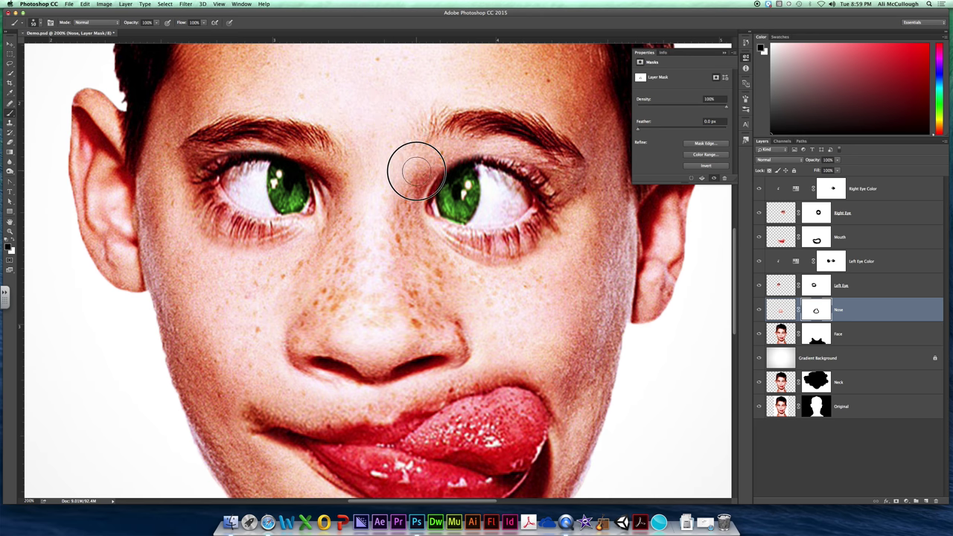
pyautogui.moveTo(420, 194); pyautogui.dragTo(425, 217)
pyautogui.press('[')
pyautogui.press('[')
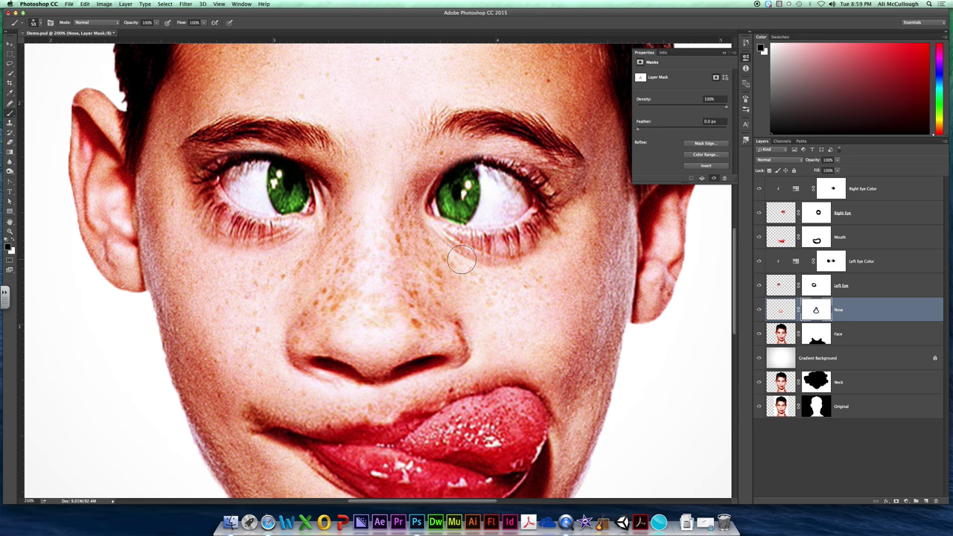
pyautogui.press('super+minus')
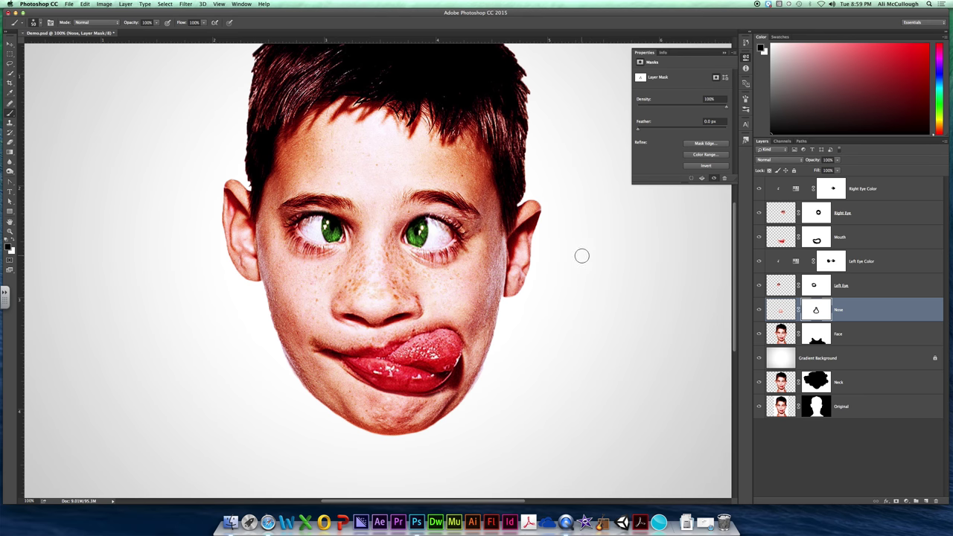
pyautogui.press('super+equal')
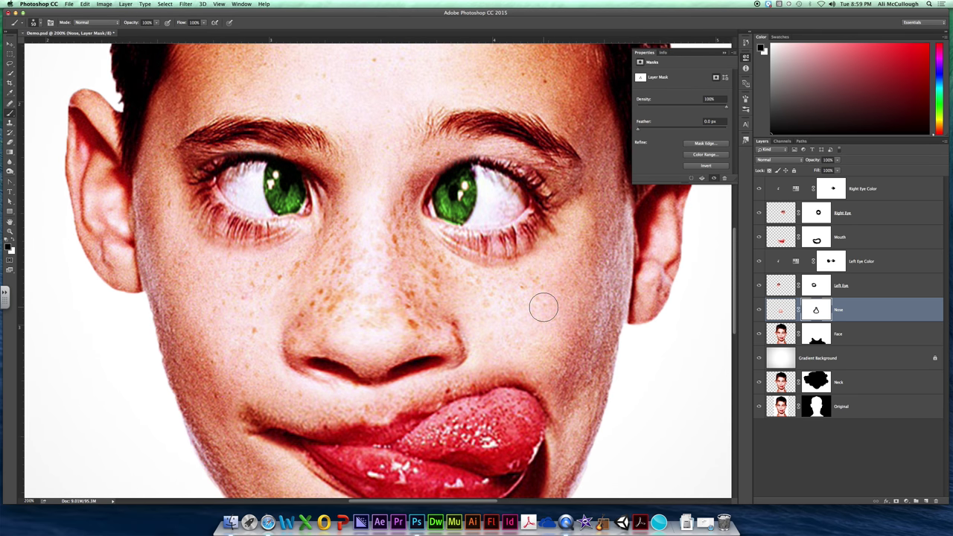